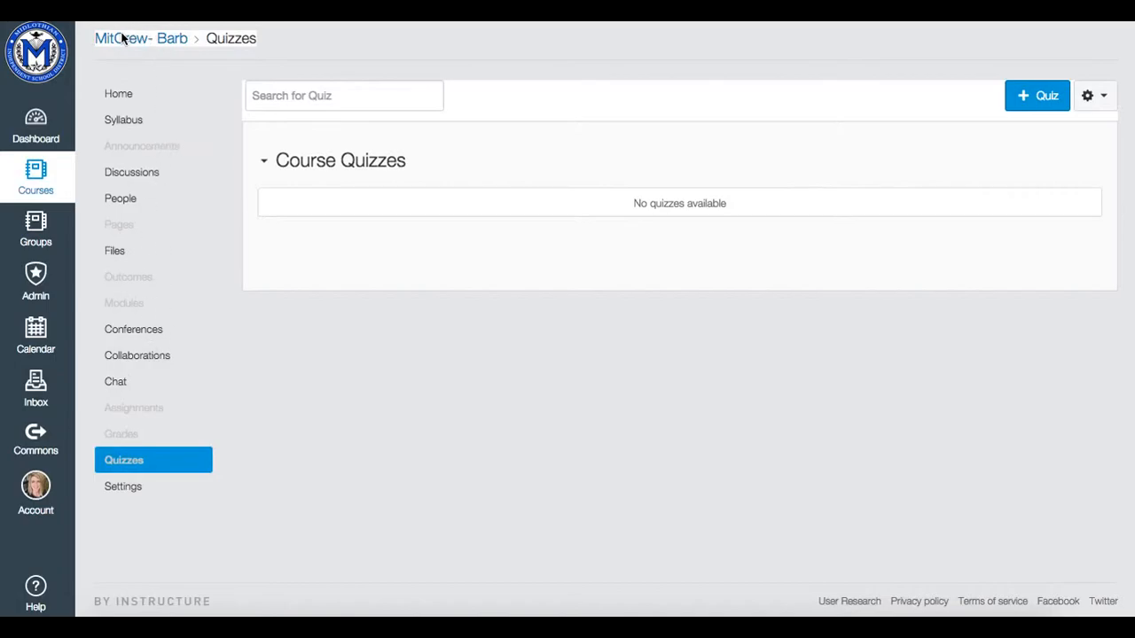
# - Create a new quiz and go to its quiz type, assignment group and options settings
pyautogui.click(1042, 104)
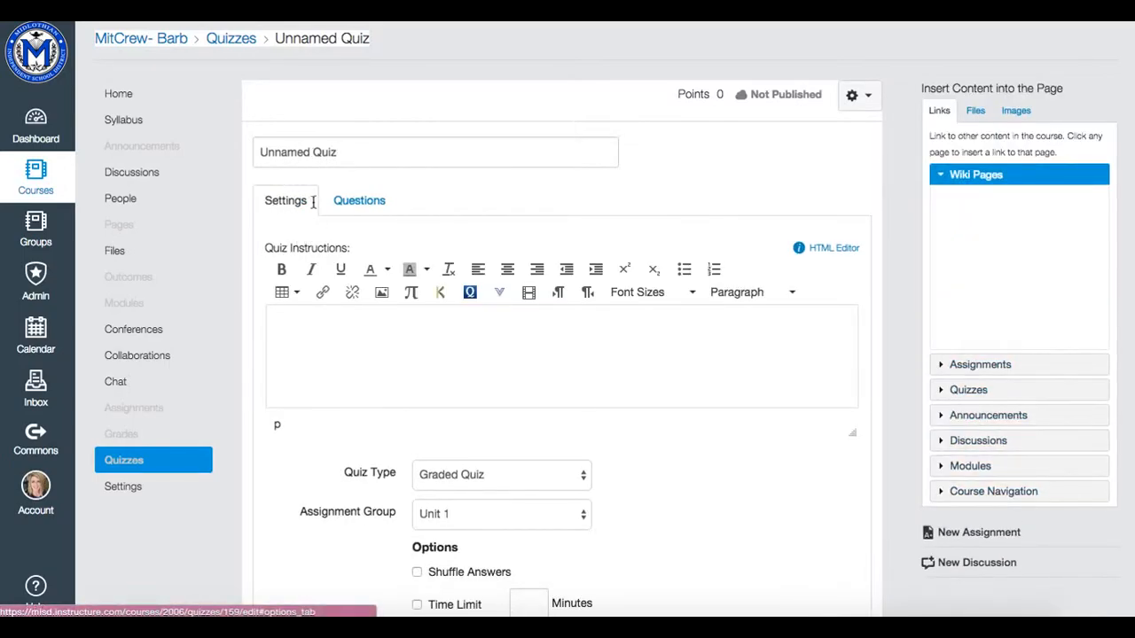
pyautogui.scroll(-1, 308, 205)
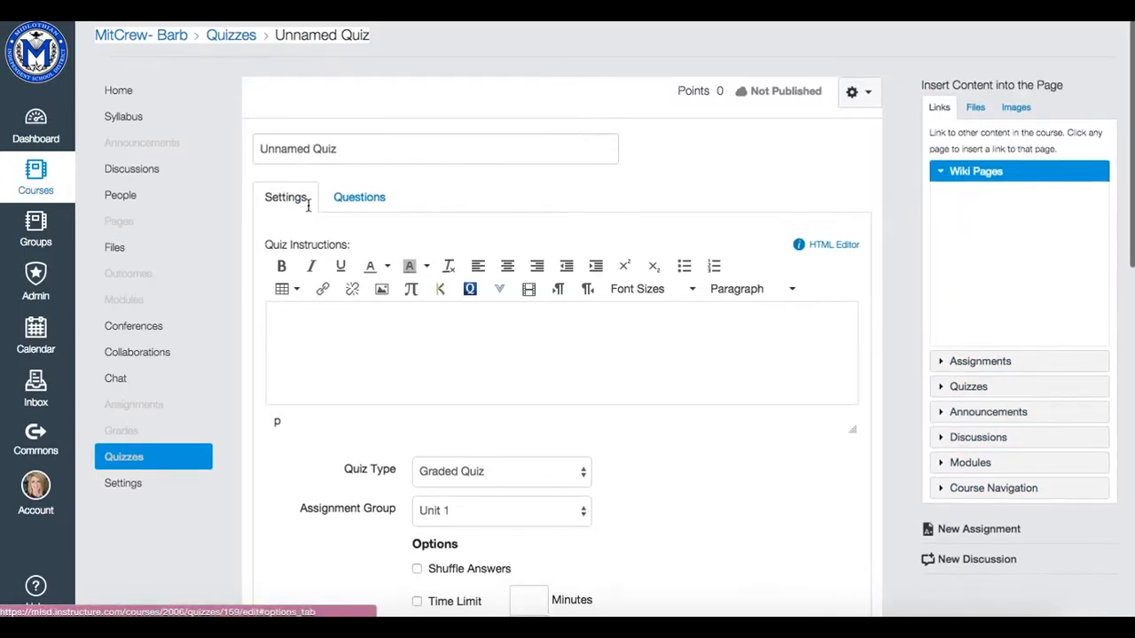
pyautogui.scroll(-3, 308, 205)
pyautogui.scroll(-2, 351, 283)
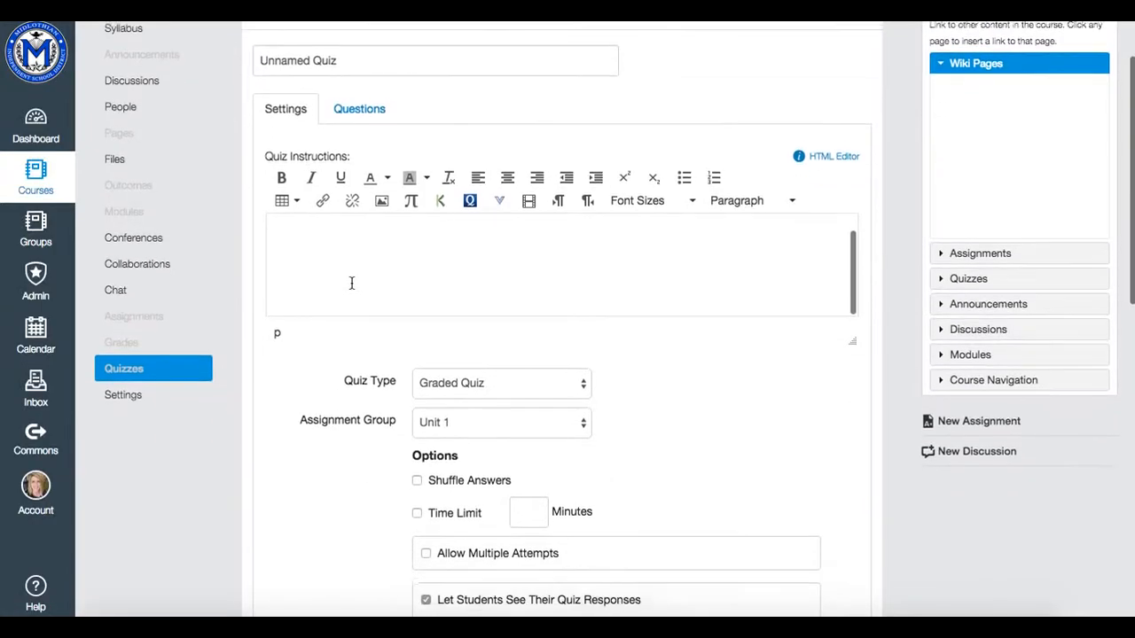
pyautogui.scroll(-2, 343, 258)
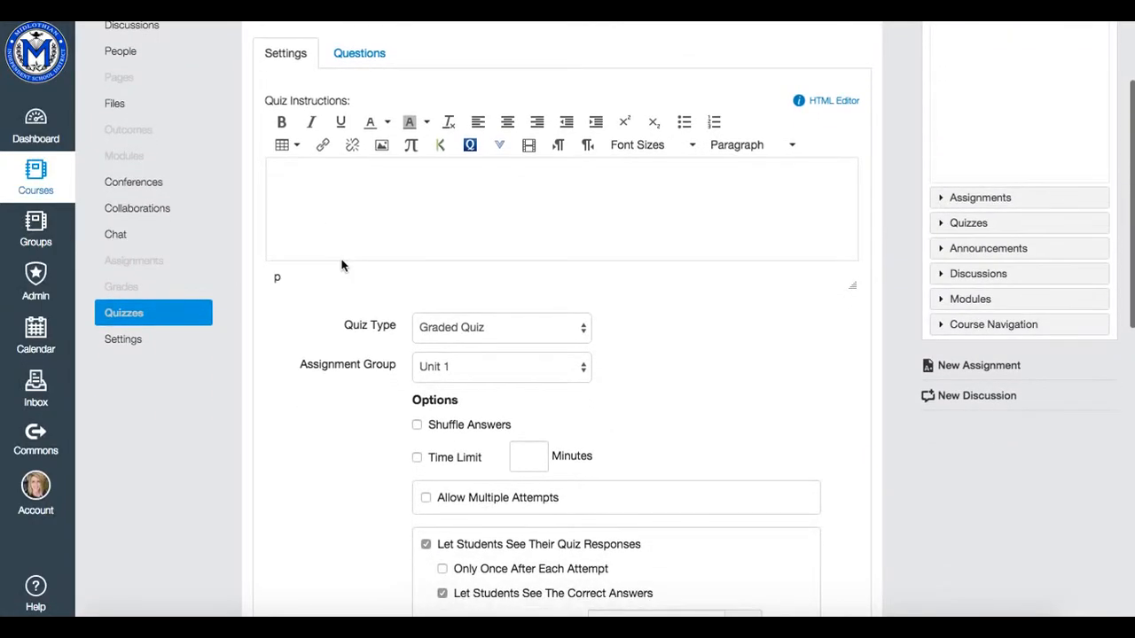
pyautogui.scroll(-1, 343, 264)
pyautogui.scroll(-1, 393, 206)
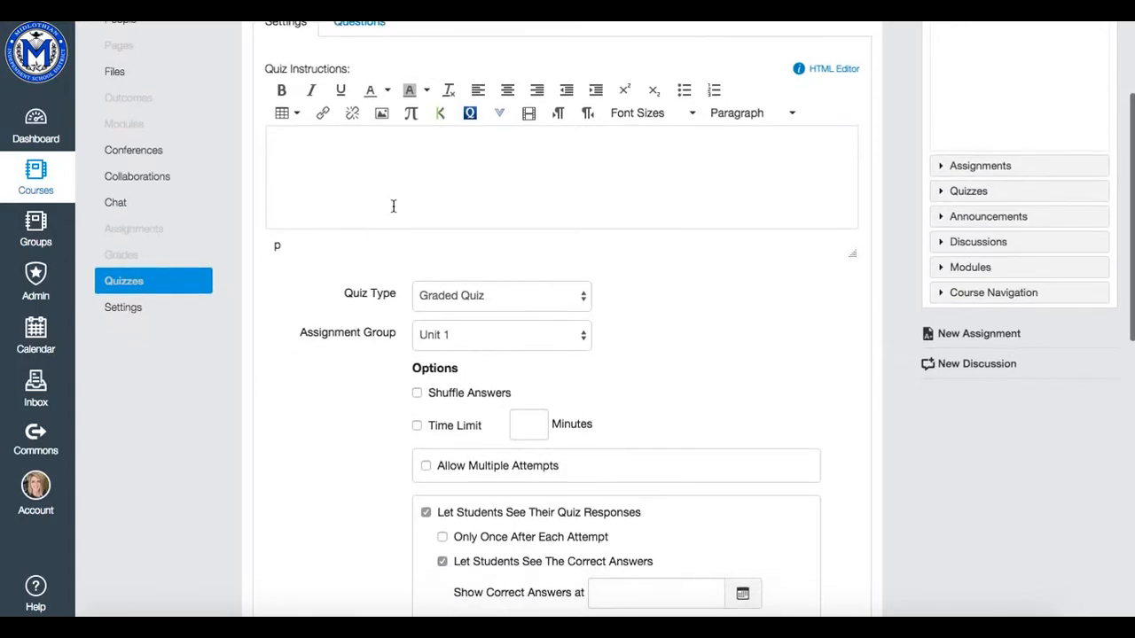
pyautogui.scroll(-1, 392, 208)
pyautogui.scroll(-3, 506, 258)
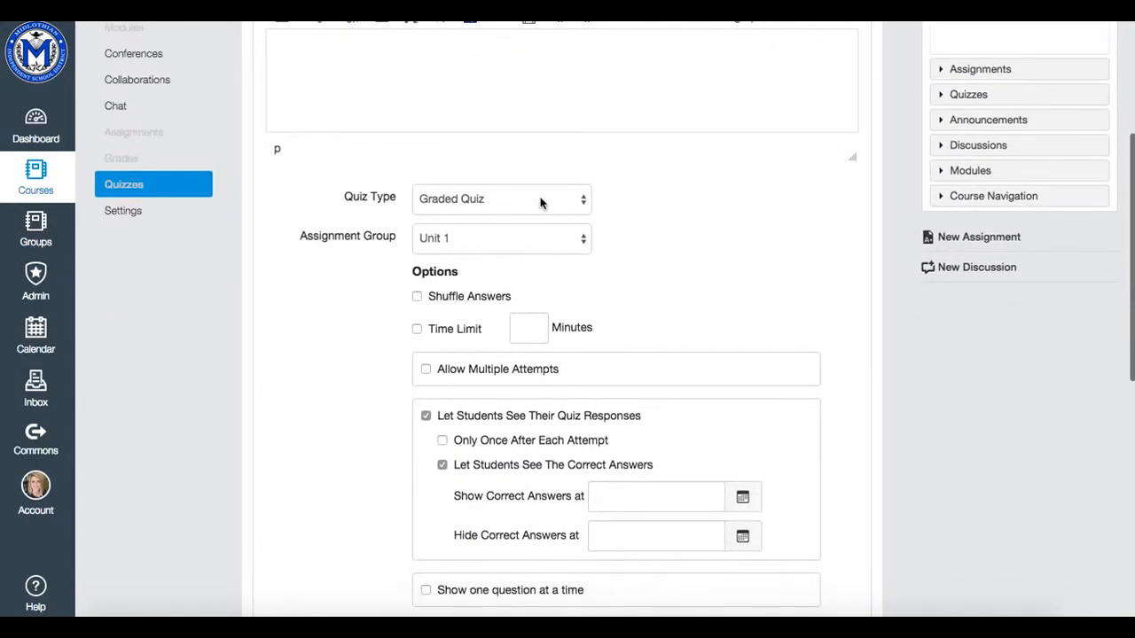
# - Check the available quiz types and assignment groups, keeping Graded Quiz and Unit 1
pyautogui.click(580, 199)
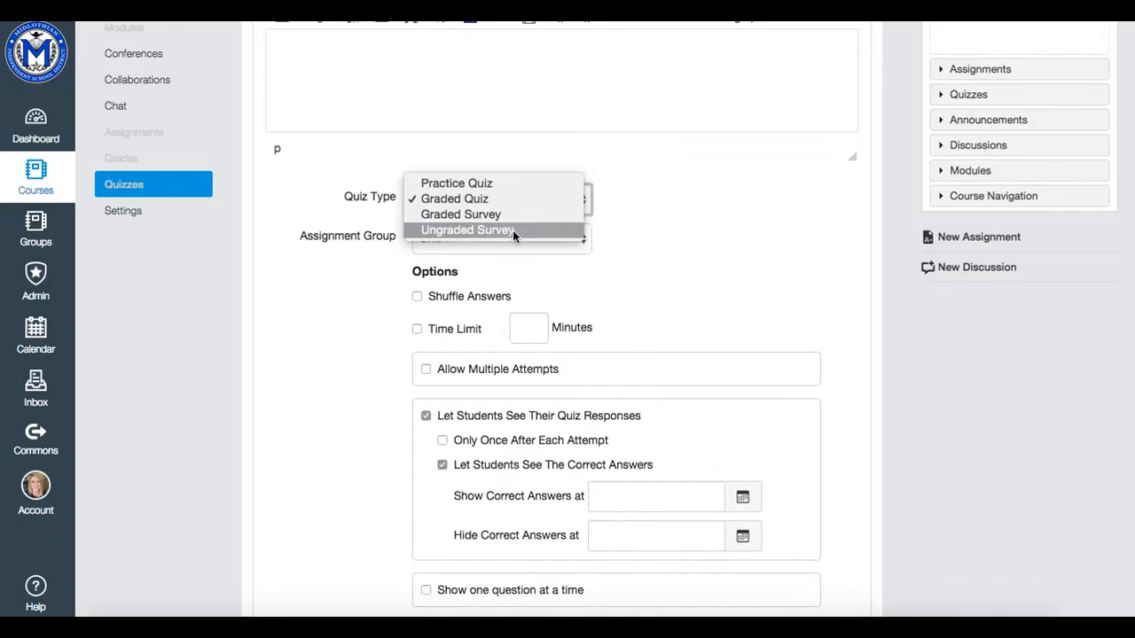
pyautogui.click(642, 271)
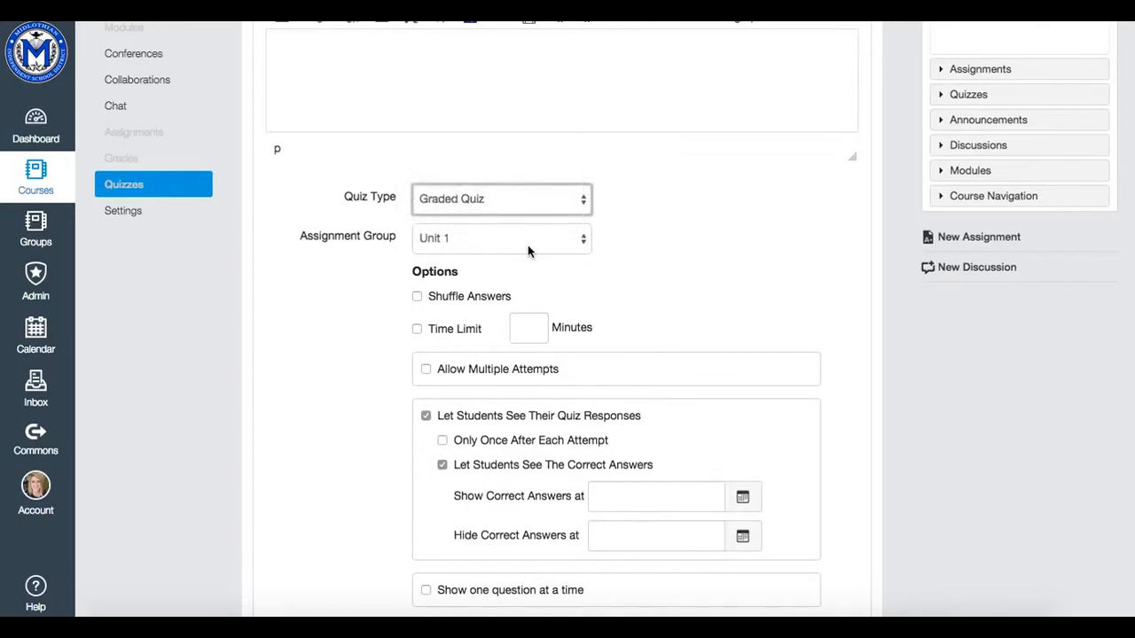
pyautogui.scroll(-1, 527, 251)
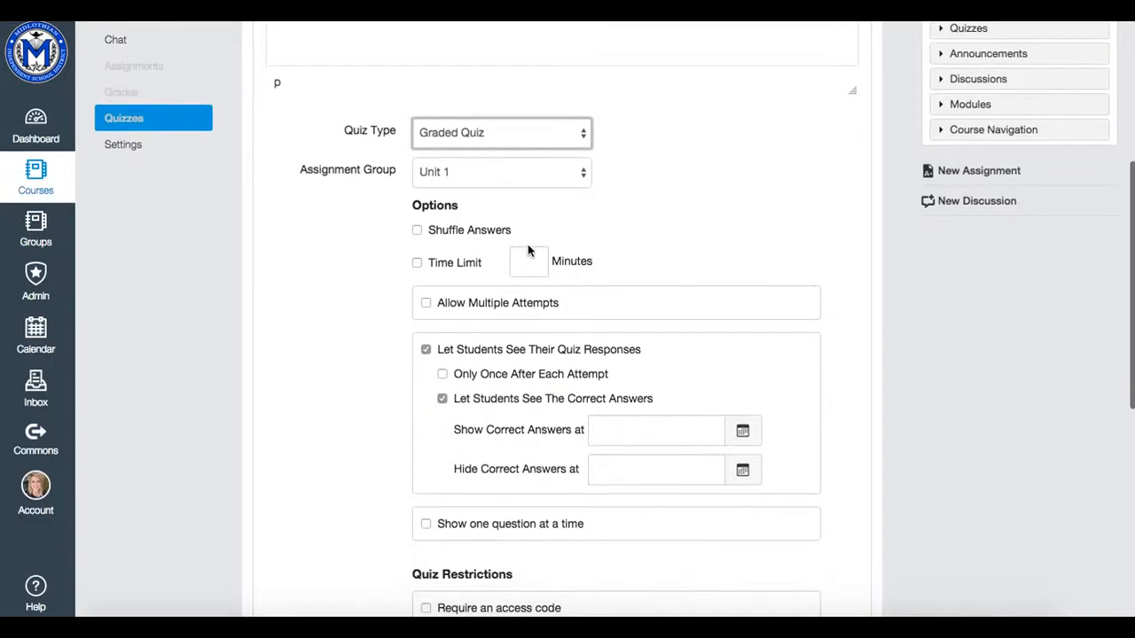
pyautogui.click(580, 171)
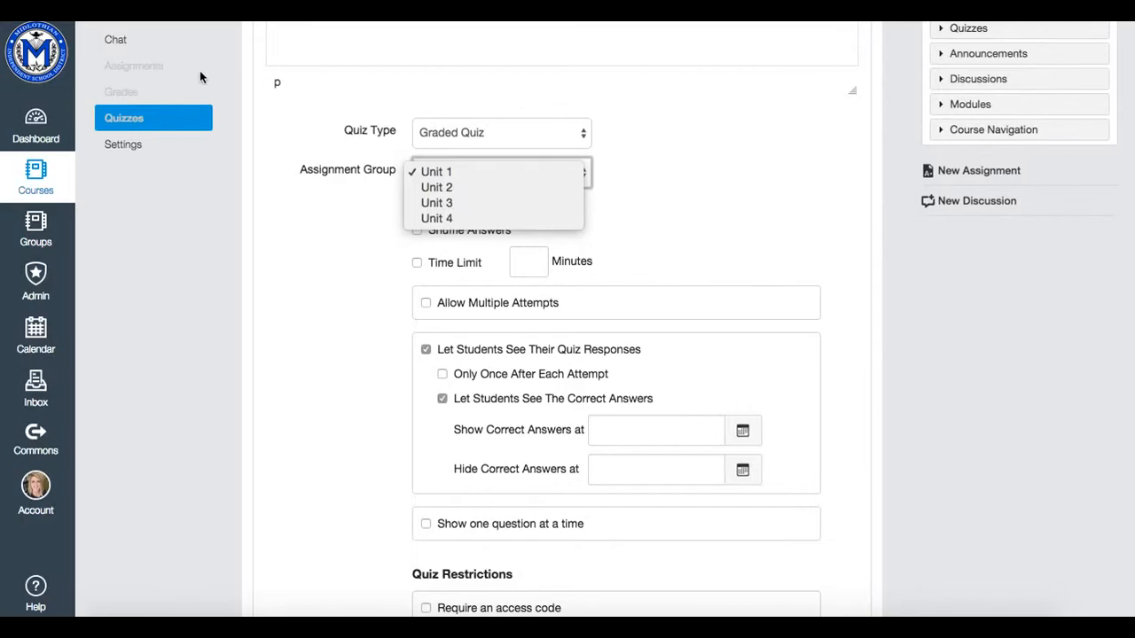
pyautogui.click(335, 258)
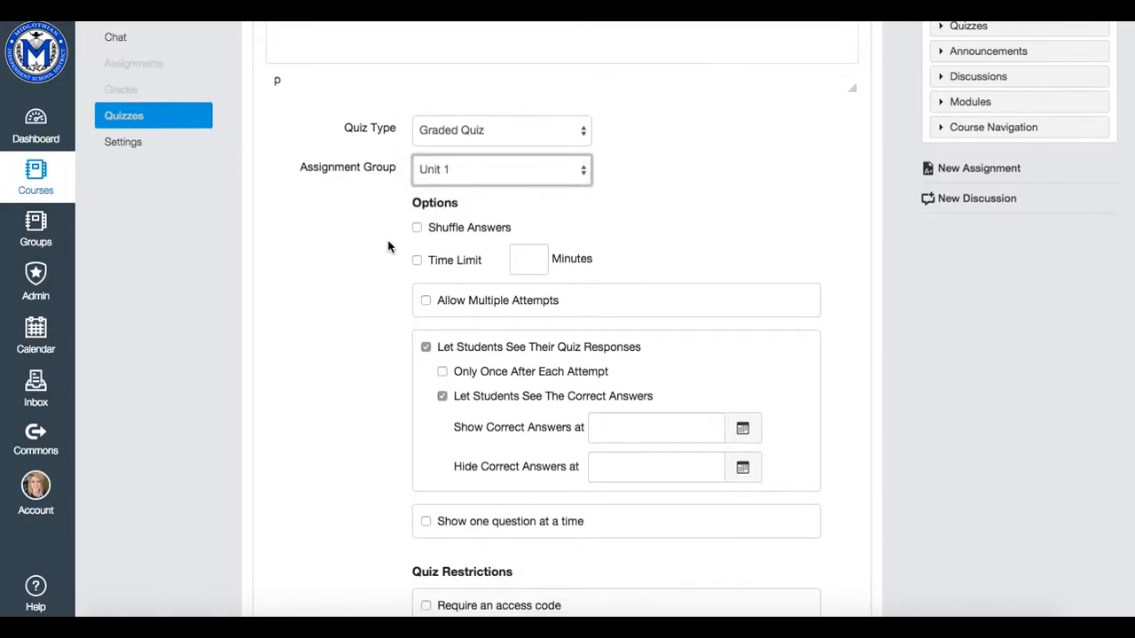
# - Allow multiple attempts on the quiz, keeping the highest score and limiting the allowed attempts to 1
pyautogui.scroll(-2, 387, 246)
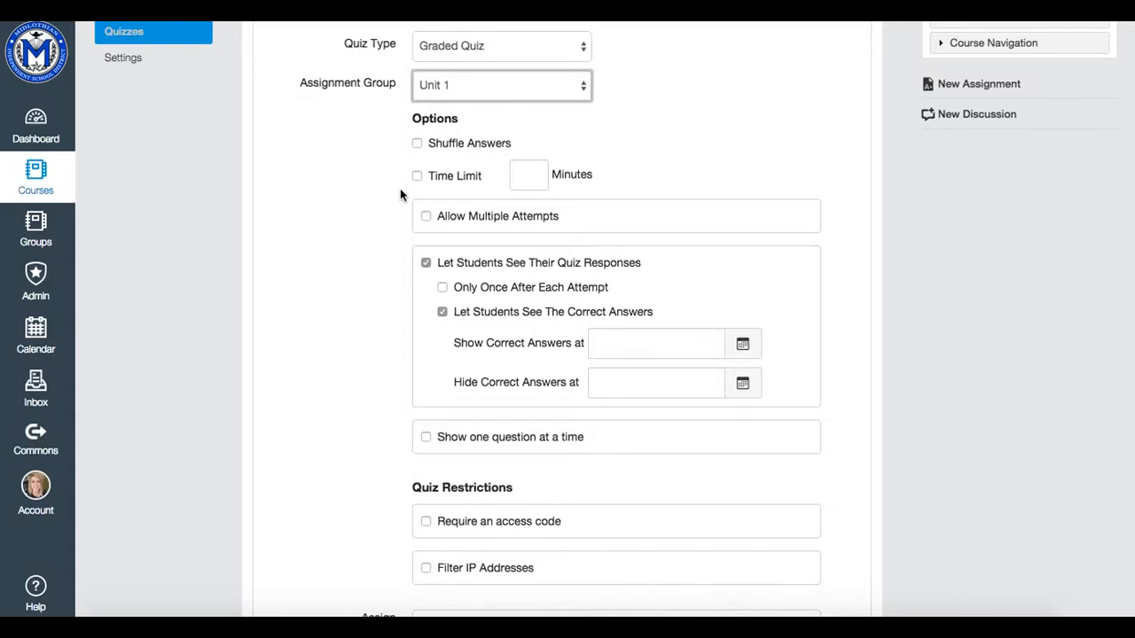
pyautogui.scroll(-2, 400, 194)
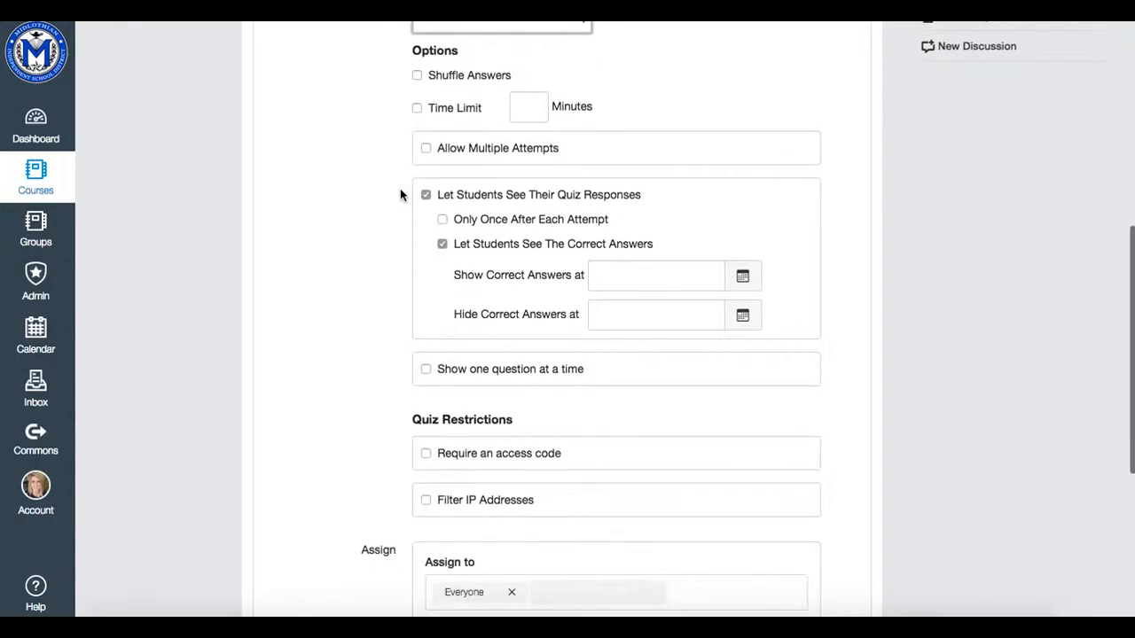
pyautogui.click(427, 150)
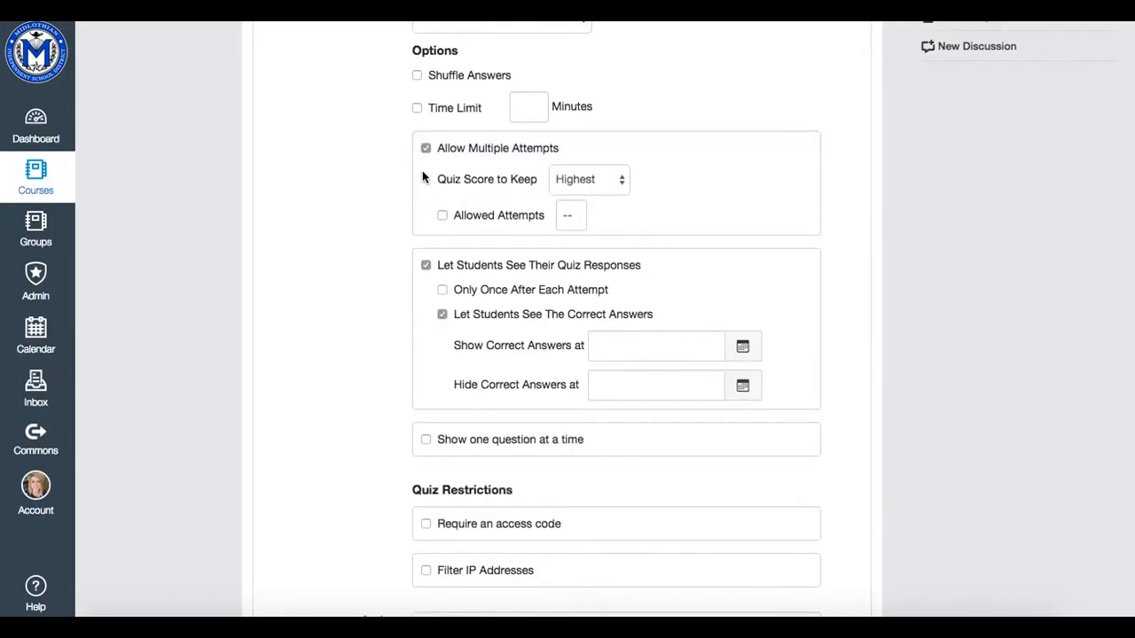
pyautogui.click(617, 183)
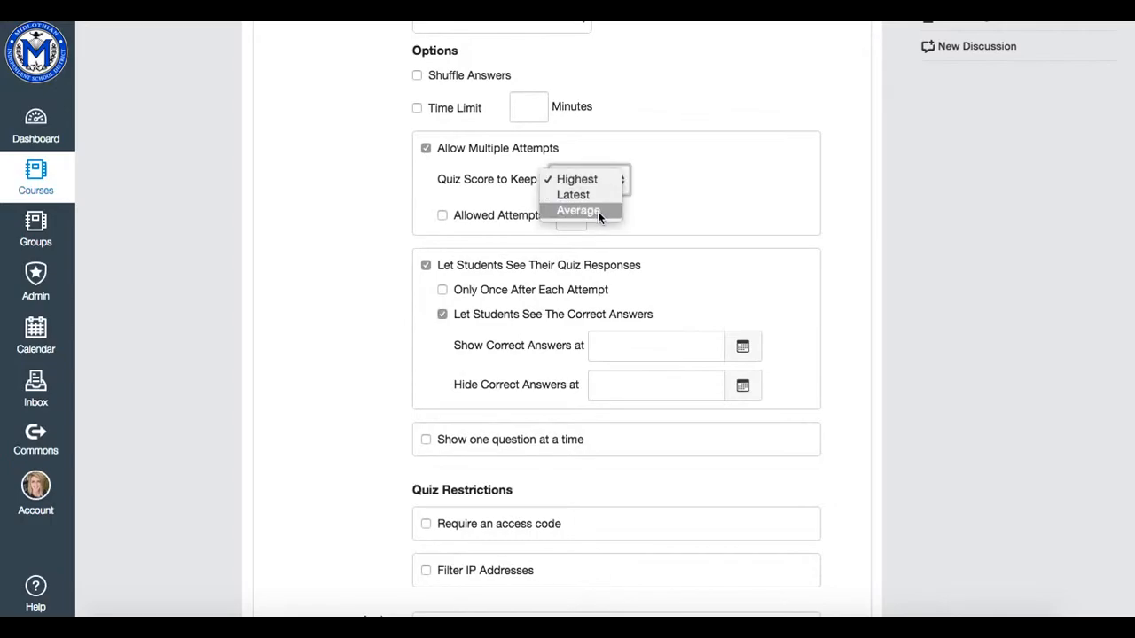
pyautogui.click(501, 207)
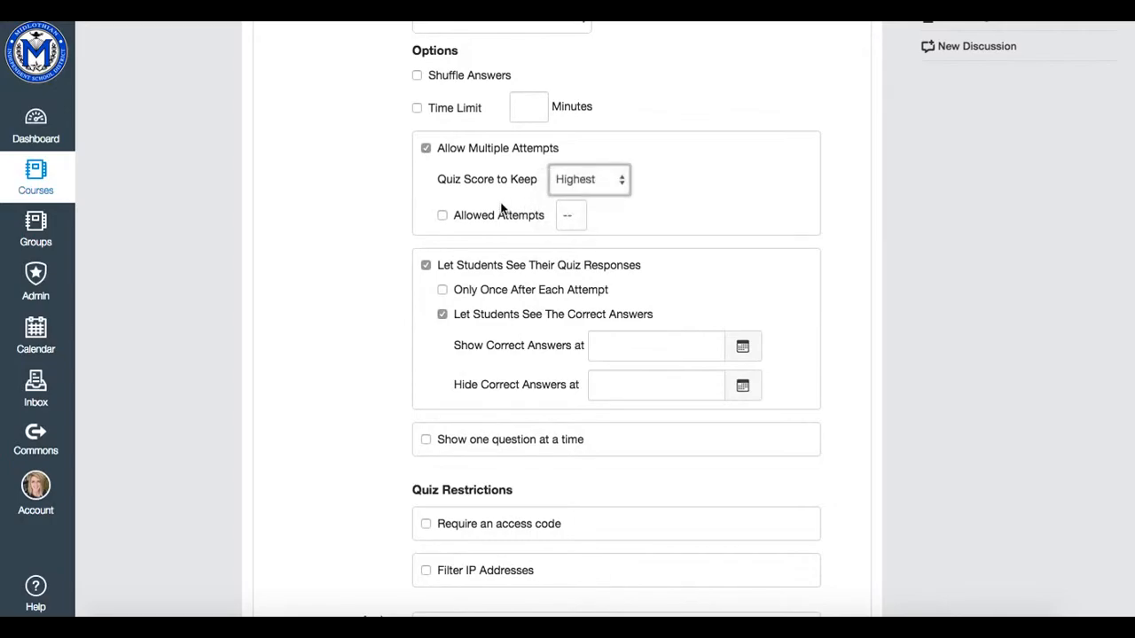
pyautogui.click(442, 216)
pyautogui.click(443, 216)
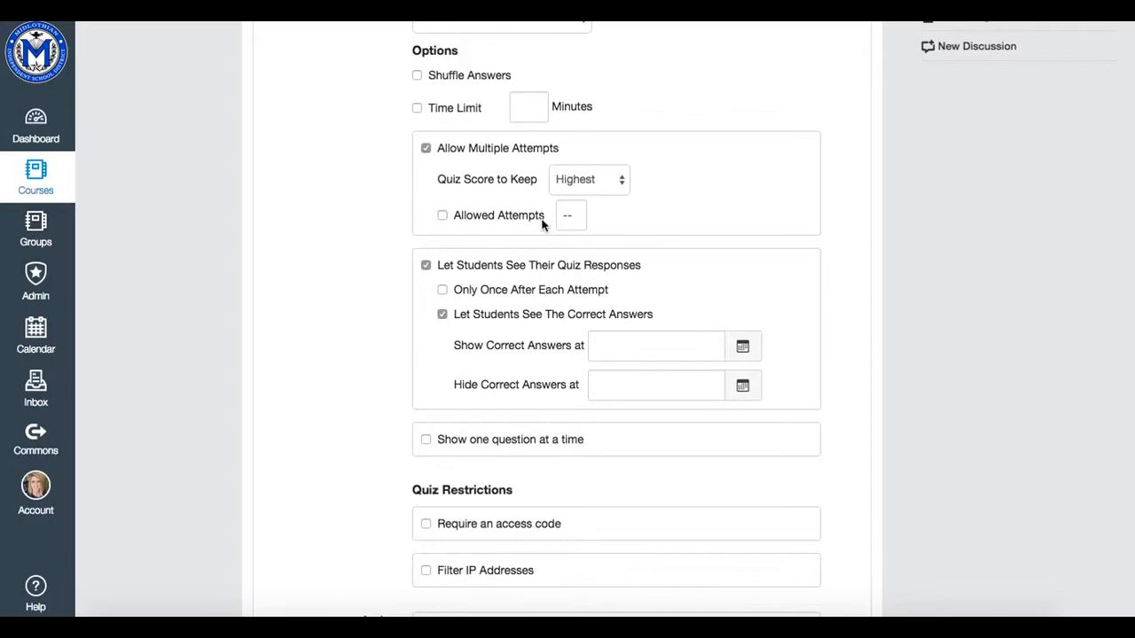
pyautogui.click(442, 216)
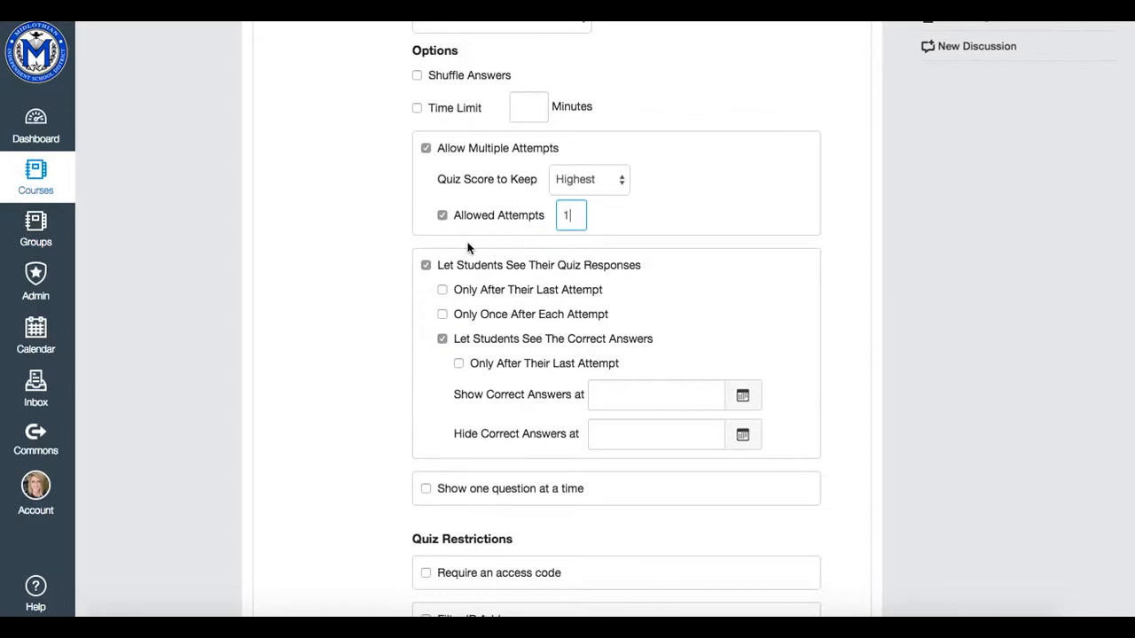
# - Turn letting students see their quiz responses off and on again, clearing the option to see the correct answers
pyautogui.scroll(-2, 532, 246)
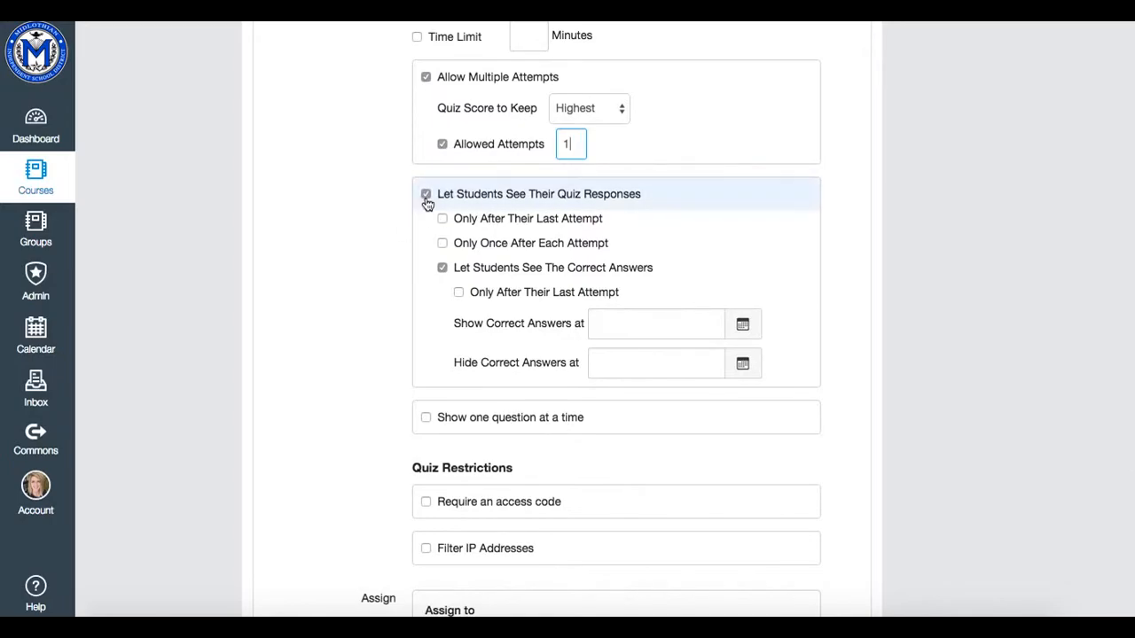
pyautogui.click(426, 195)
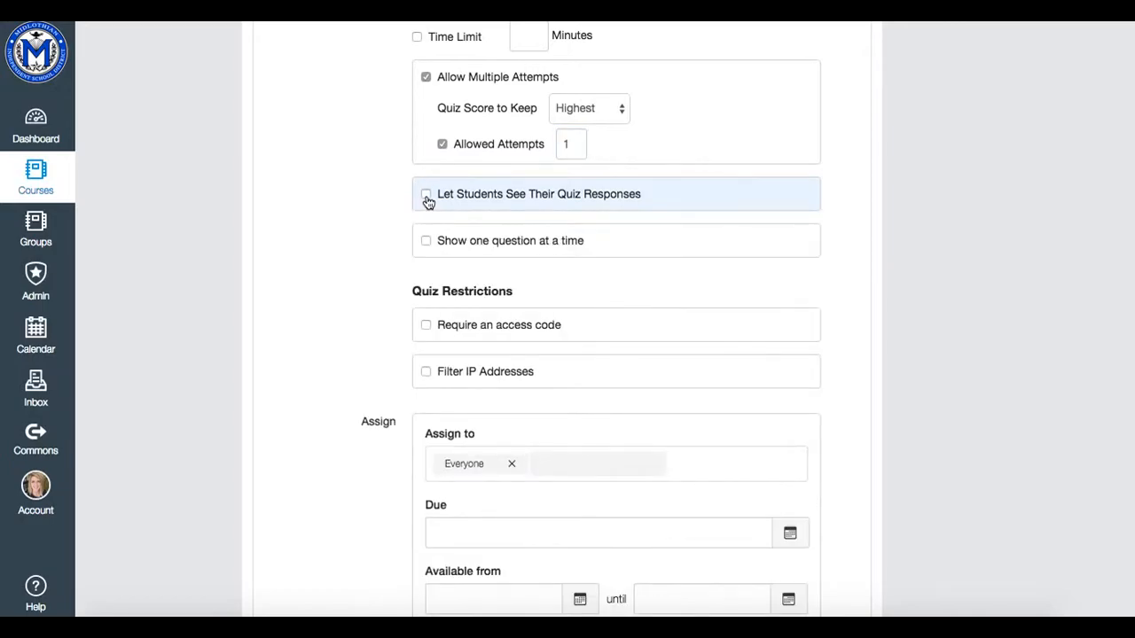
pyautogui.click(426, 195)
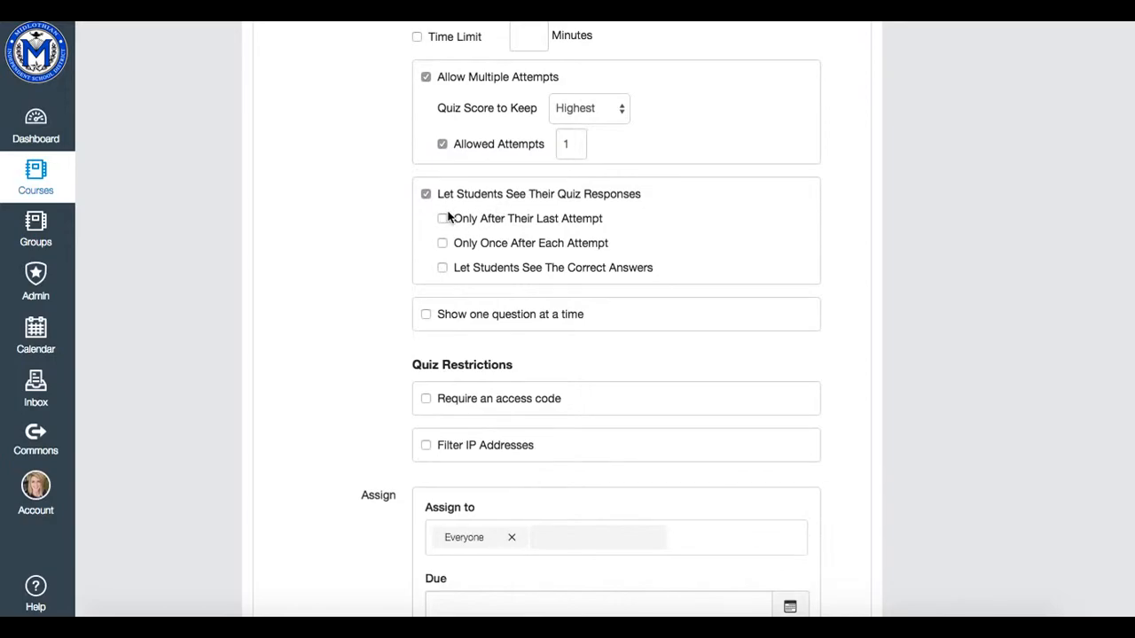
# - Set the allowed attempts to 2 and try limiting quiz response visibility to after the students' last attempt
pyautogui.click(443, 145)
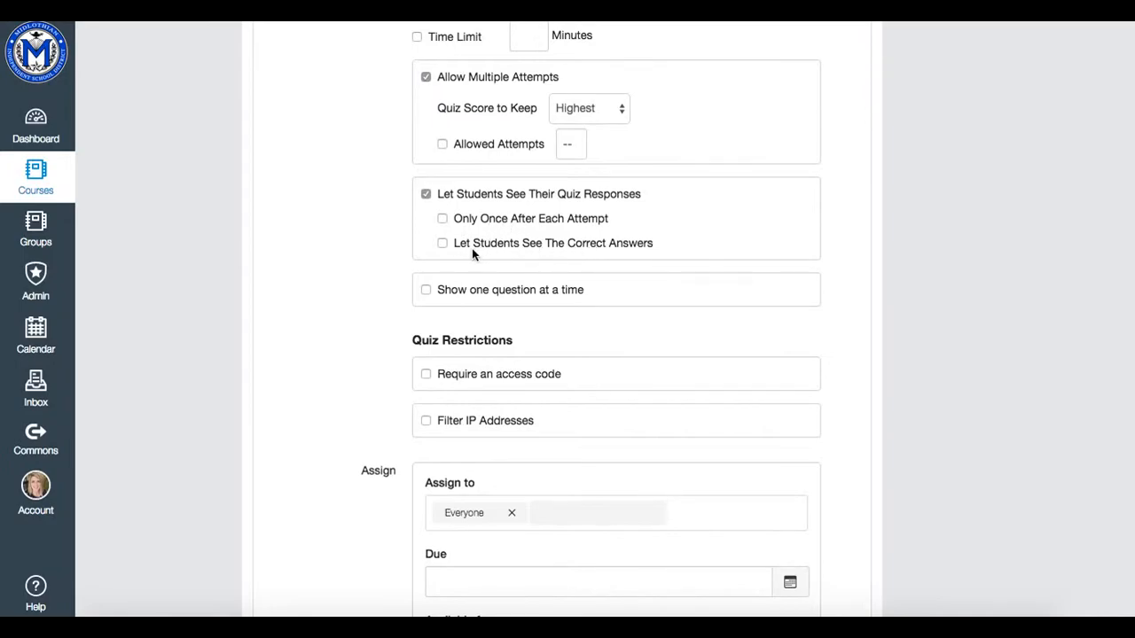
pyautogui.click(443, 144)
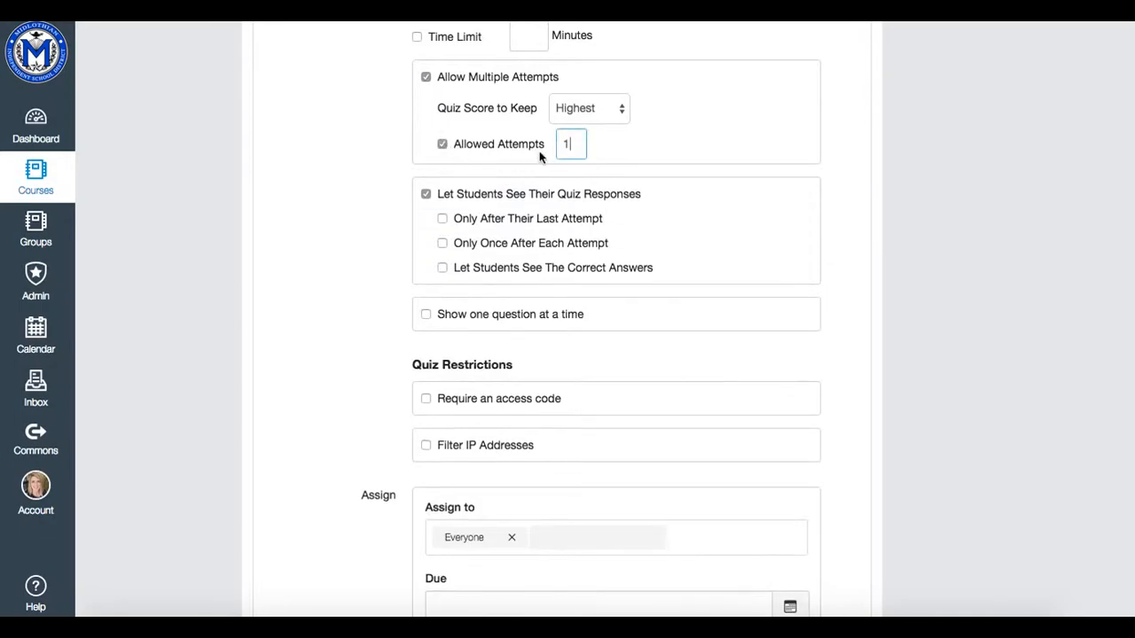
pyautogui.doubleClick(568, 143)
pyautogui.write('2')
pyautogui.click(443, 218)
pyautogui.click(443, 220)
# - Remove the allowed attempts limit and turn off multiple attempts for the quiz
pyautogui.click(443, 145)
pyautogui.click(426, 78)
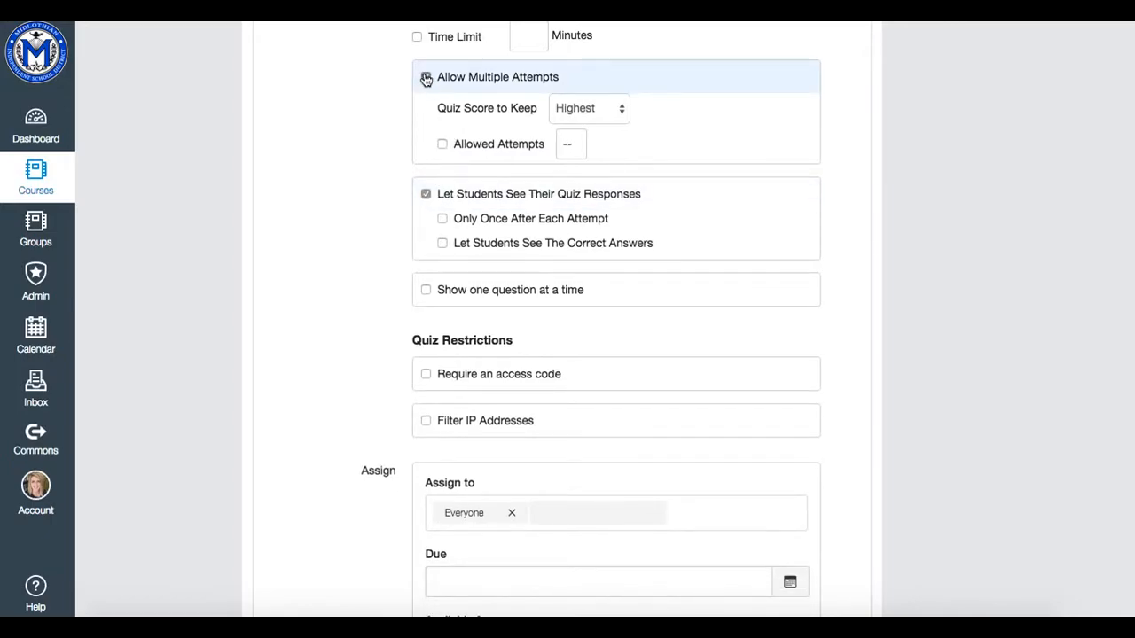
# - Try the option to show one question at a time, and turn it off again
pyautogui.scroll(1, 405, 113)
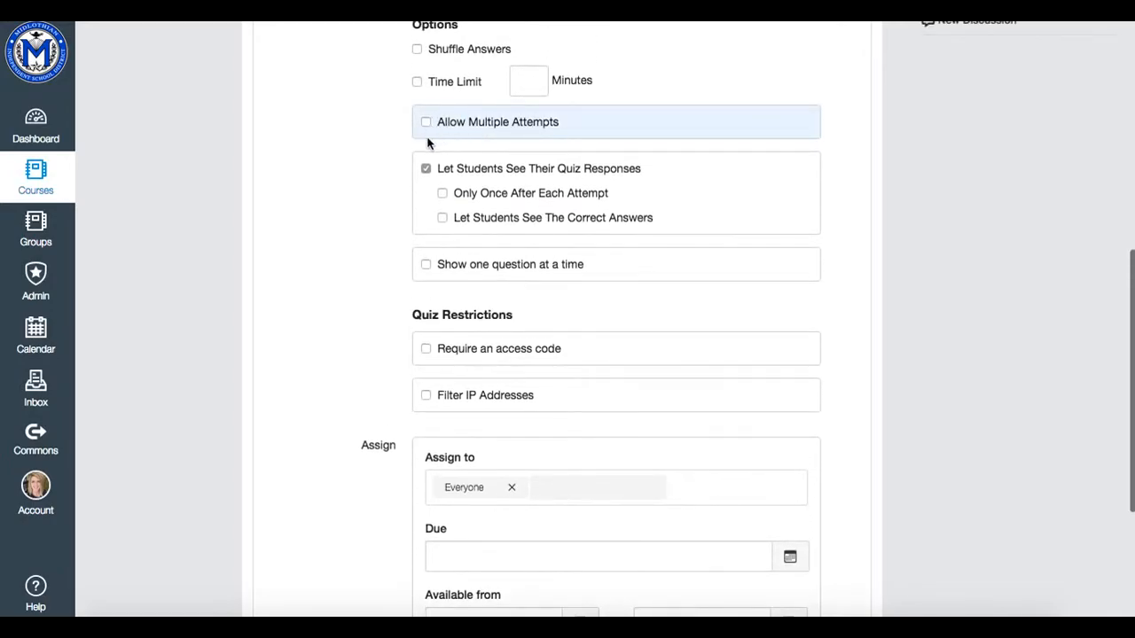
pyautogui.scroll(-1, 369, 149)
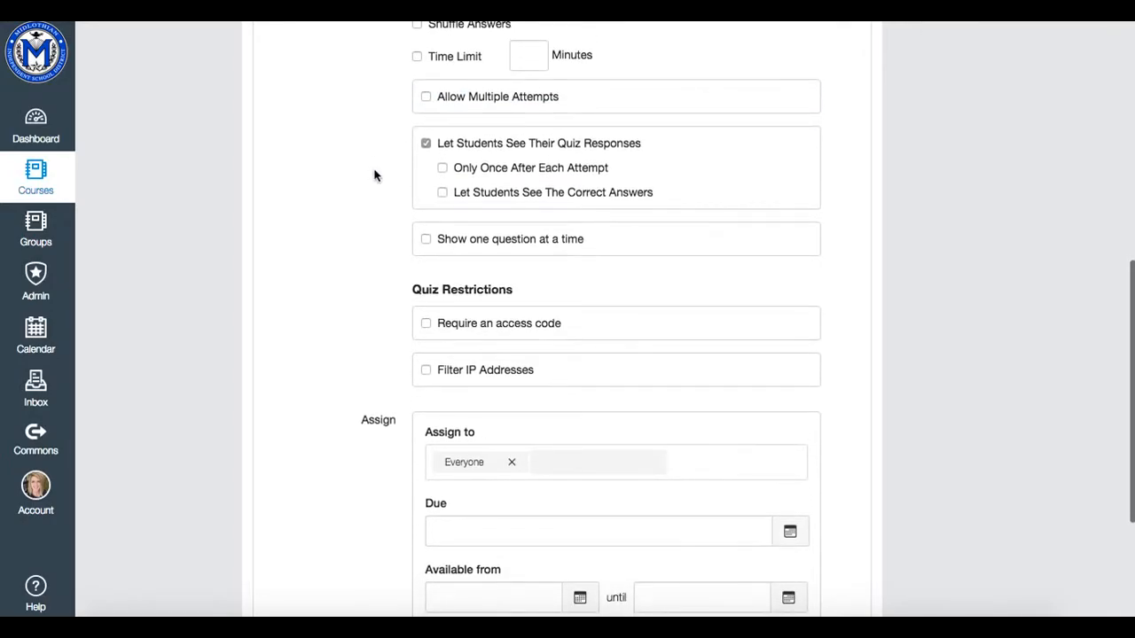
pyautogui.scroll(-1, 373, 174)
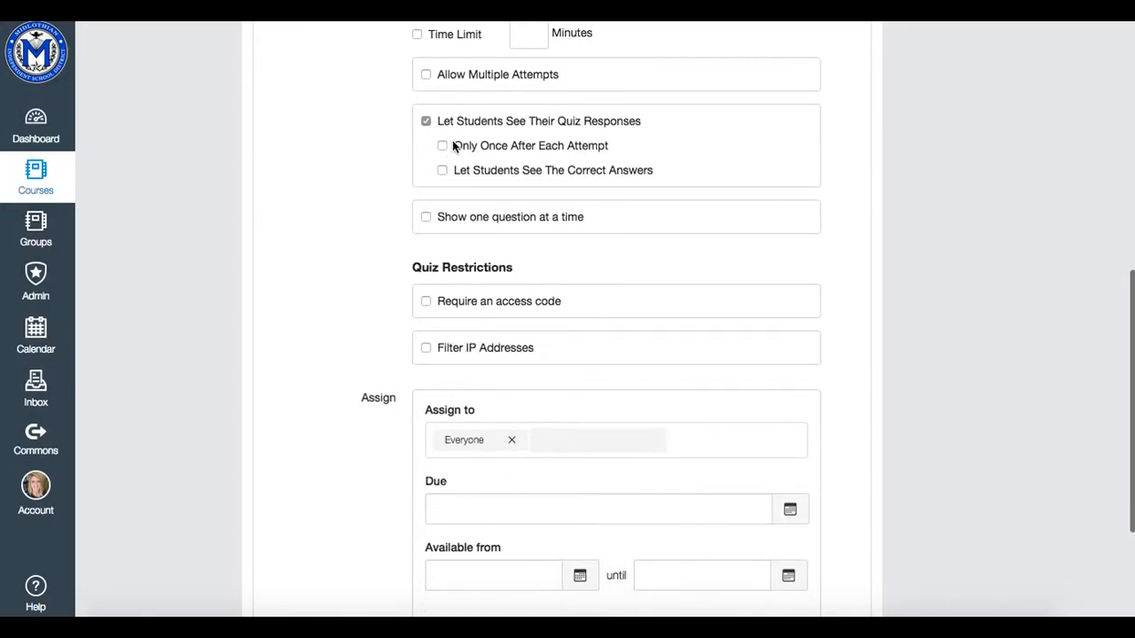
pyautogui.scroll(-1, 388, 180)
pyautogui.scroll(-1, 387, 180)
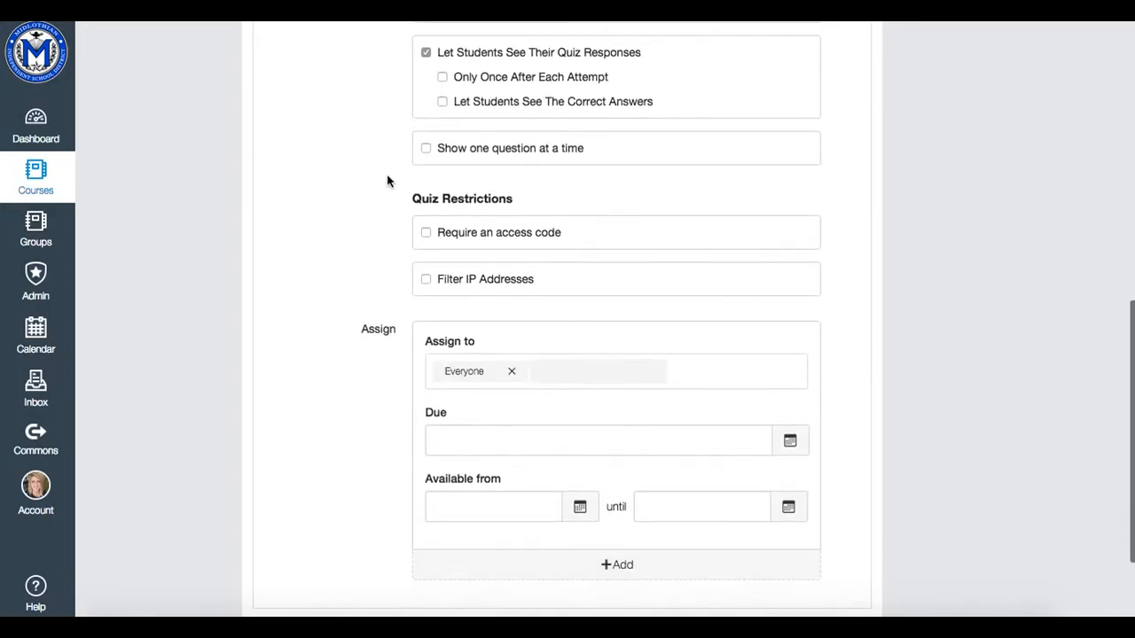
pyautogui.click(426, 151)
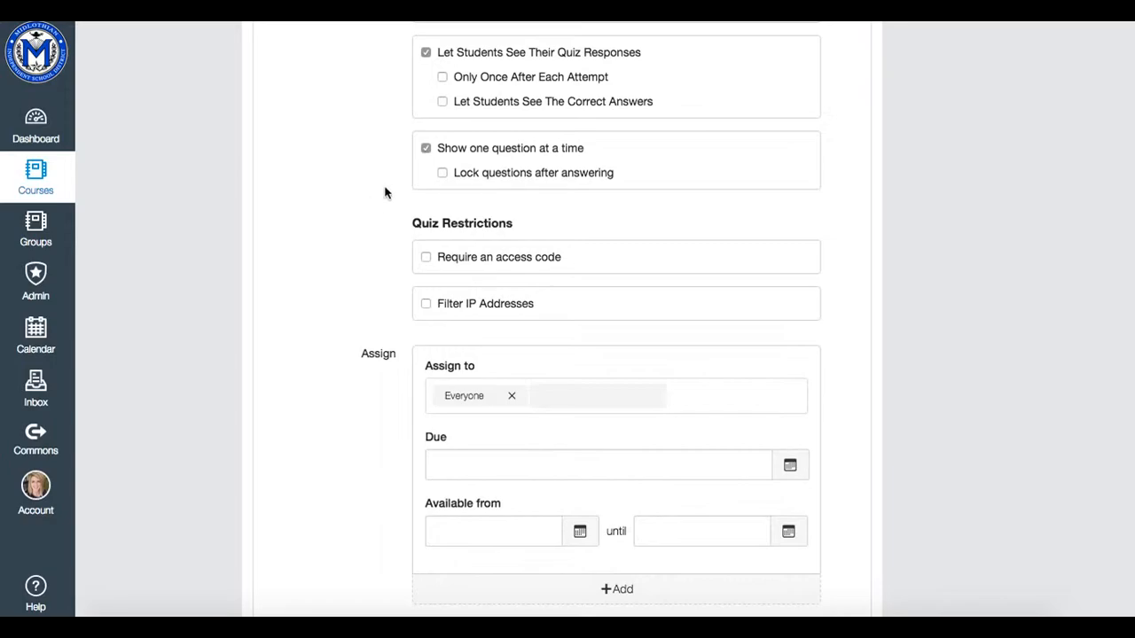
pyautogui.click(425, 149)
# - Try the access code and IP address filter restrictions, turning each one off again
pyautogui.scroll(-2, 360, 213)
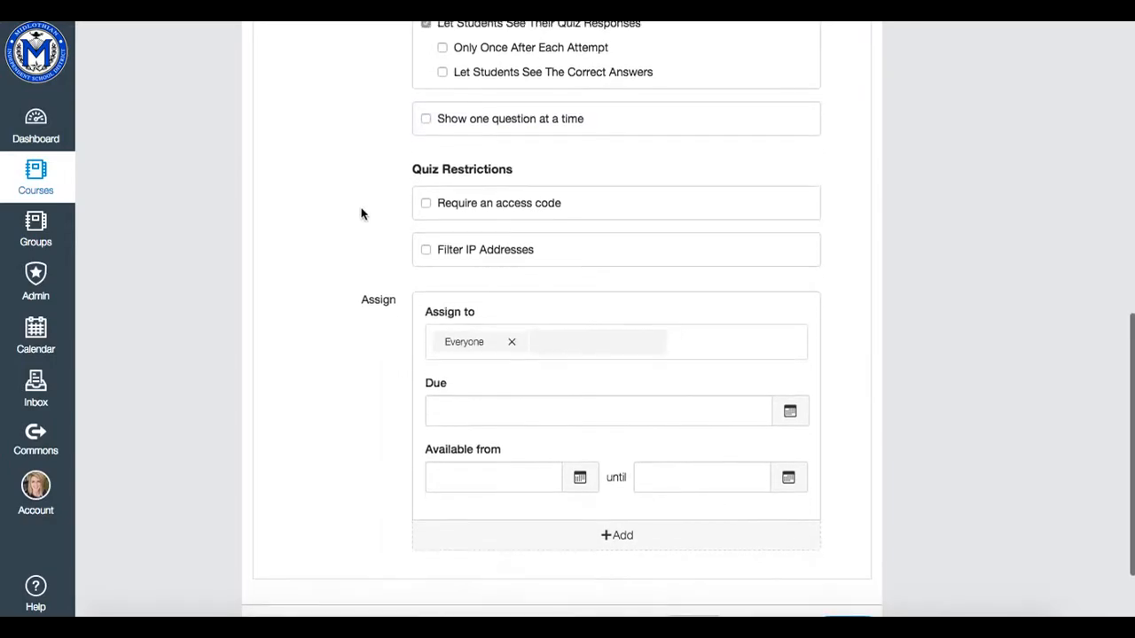
pyautogui.click(428, 172)
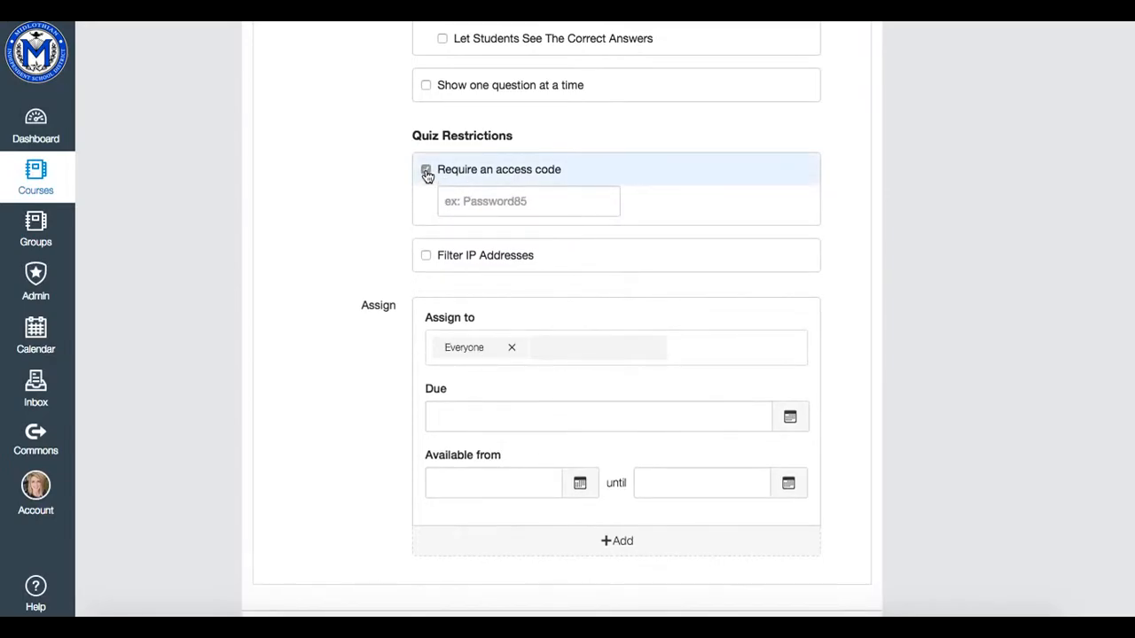
pyautogui.click(427, 172)
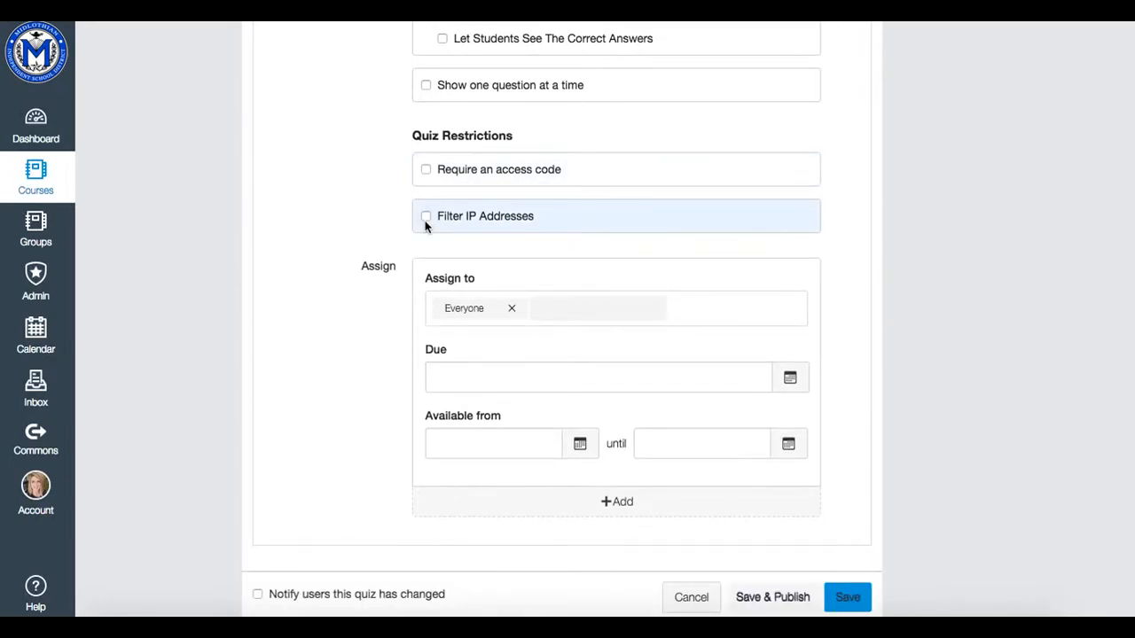
pyautogui.click(426, 216)
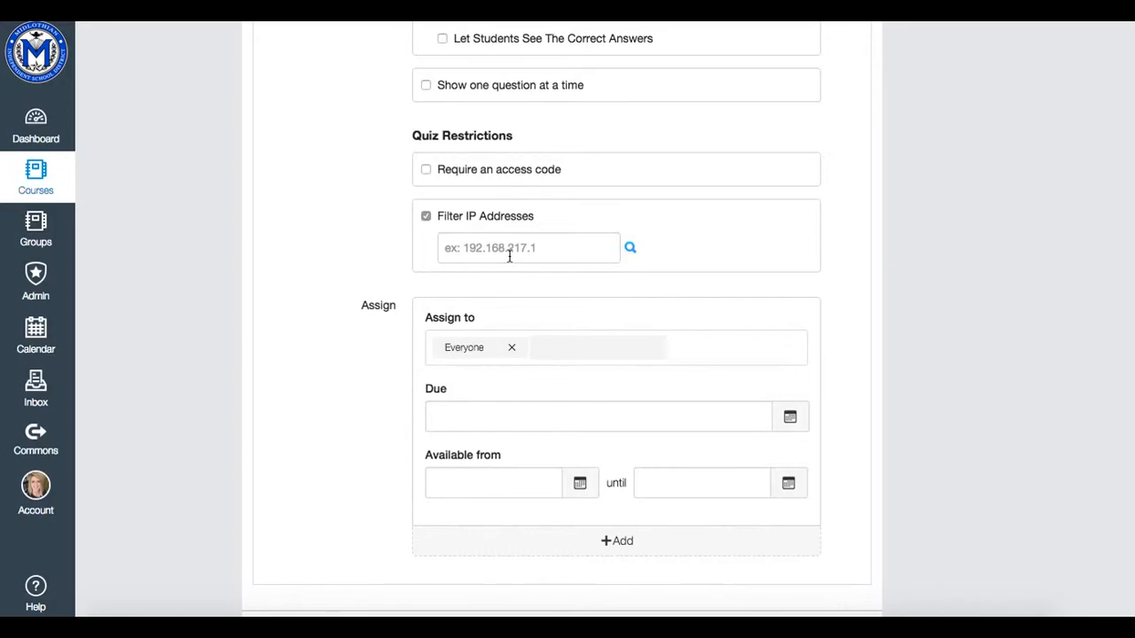
pyautogui.click(426, 217)
# - Try removing Everyone from the quiz's assignees, assign the quiz to Everyone again, and view the other assignee choices
pyautogui.scroll(-2, 375, 251)
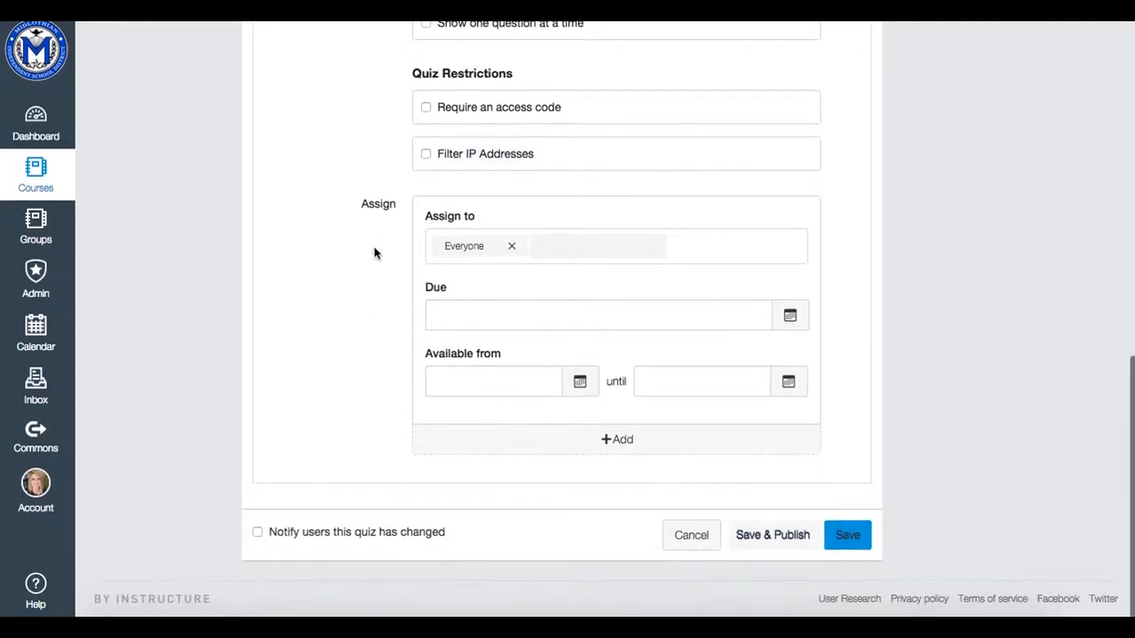
pyautogui.click(513, 250)
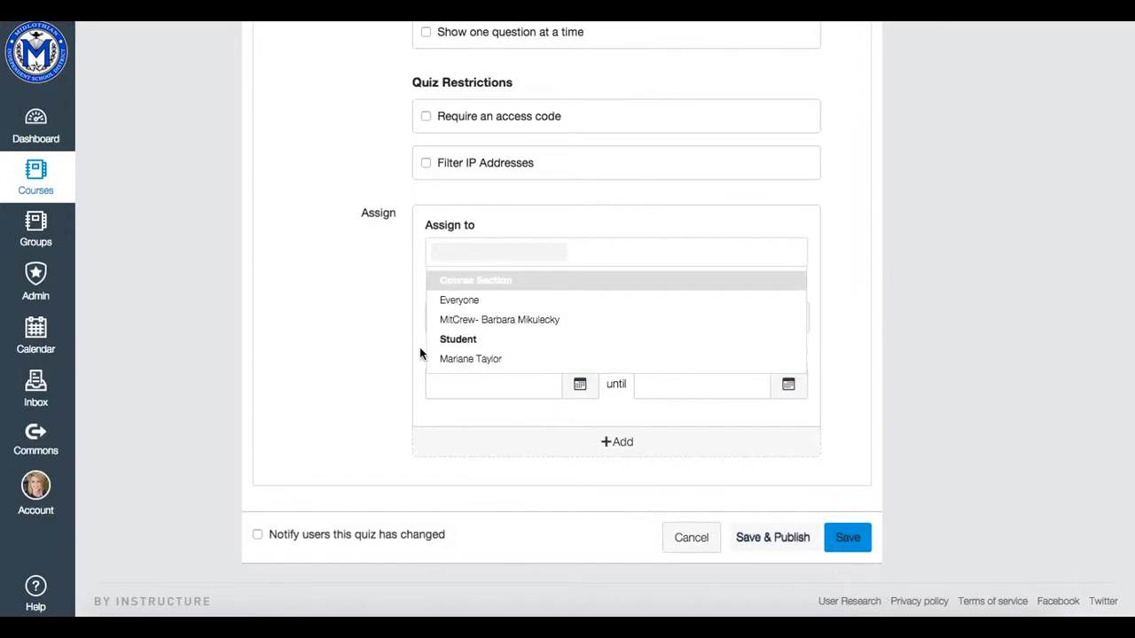
pyautogui.click(485, 300)
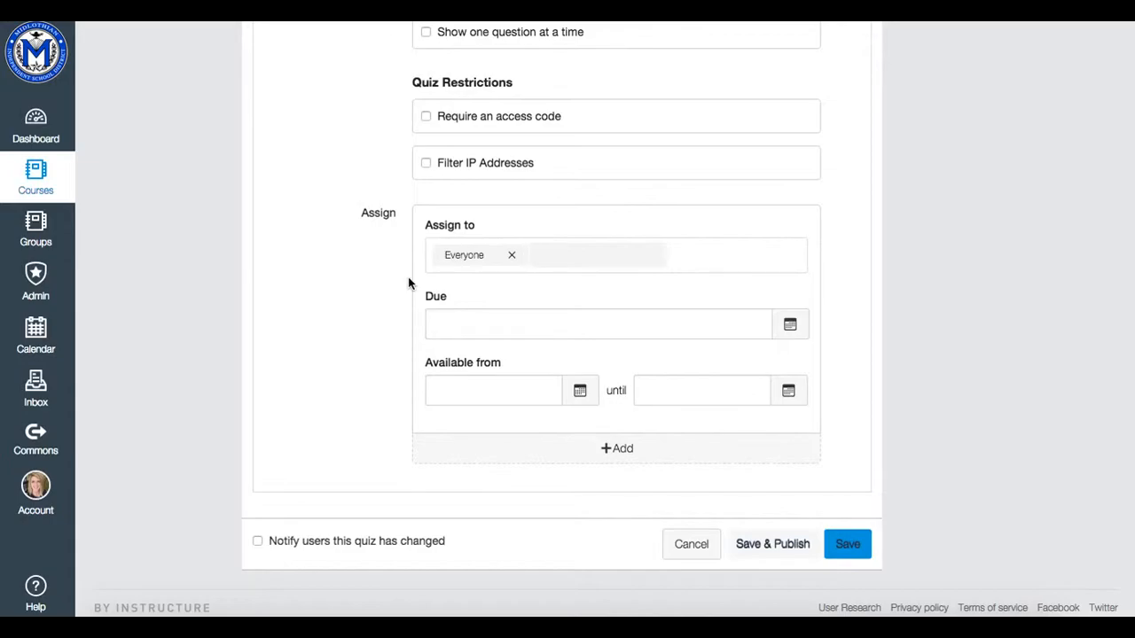
pyautogui.click(552, 256)
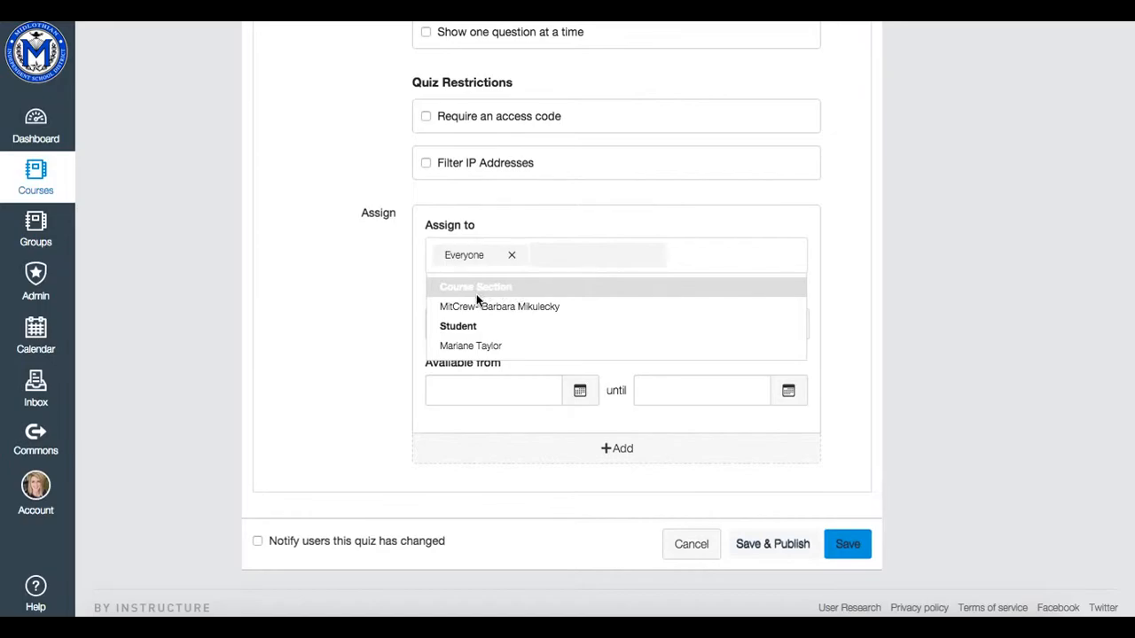
# - Try adding a second assignment block, view its available course sections and students, and remove the block again
pyautogui.click(605, 459)
pyautogui.scroll(-3, 380, 410)
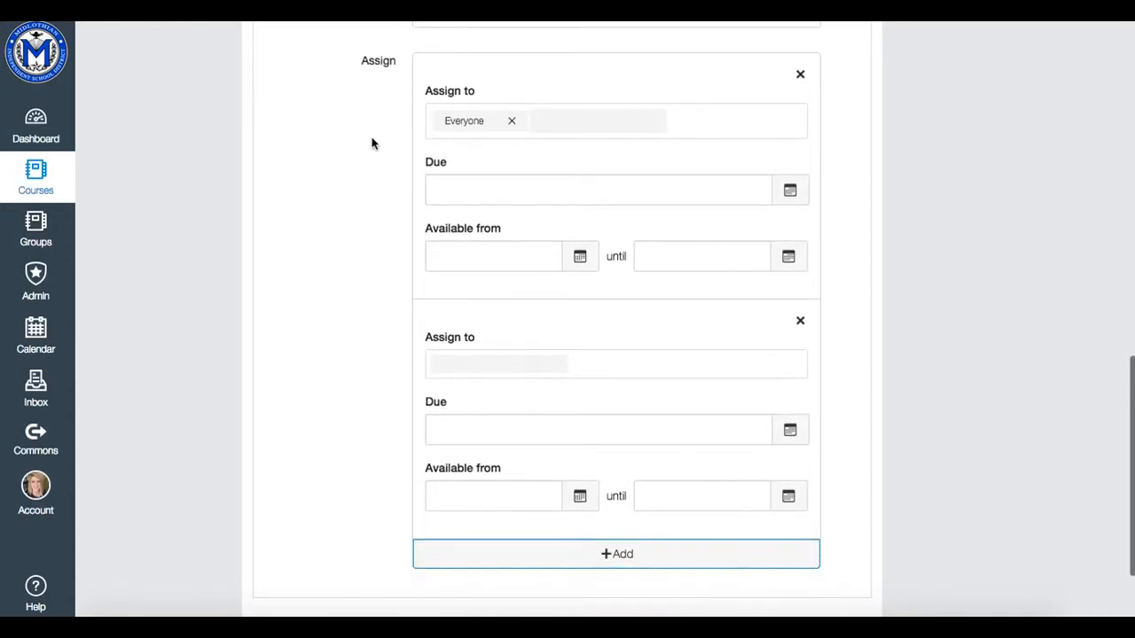
pyautogui.scroll(-2, 347, 289)
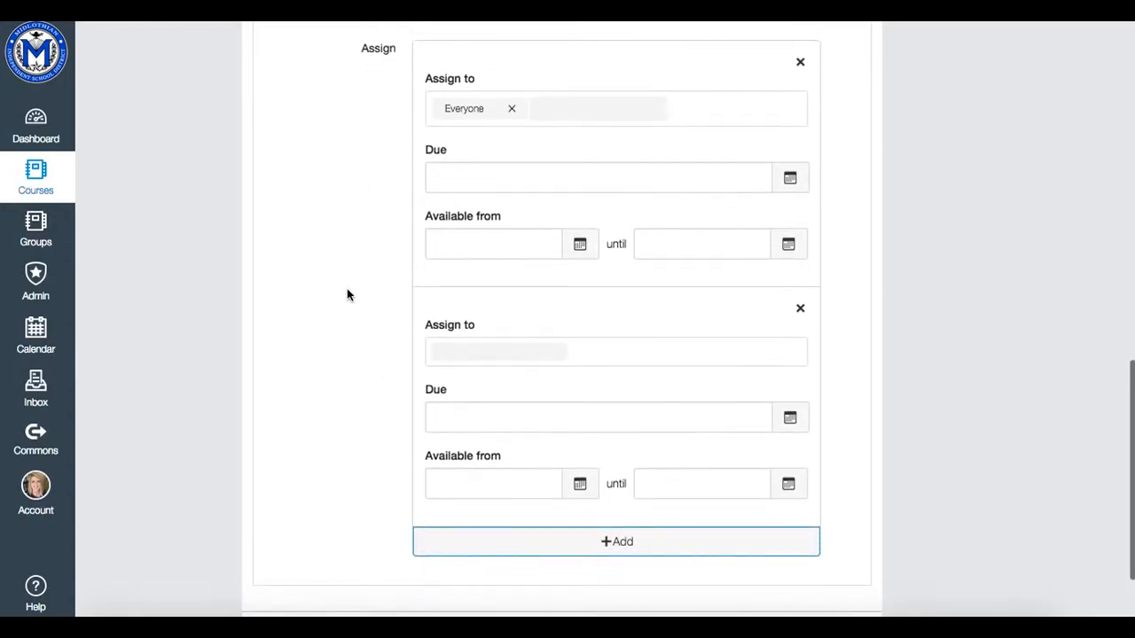
pyautogui.click(505, 353)
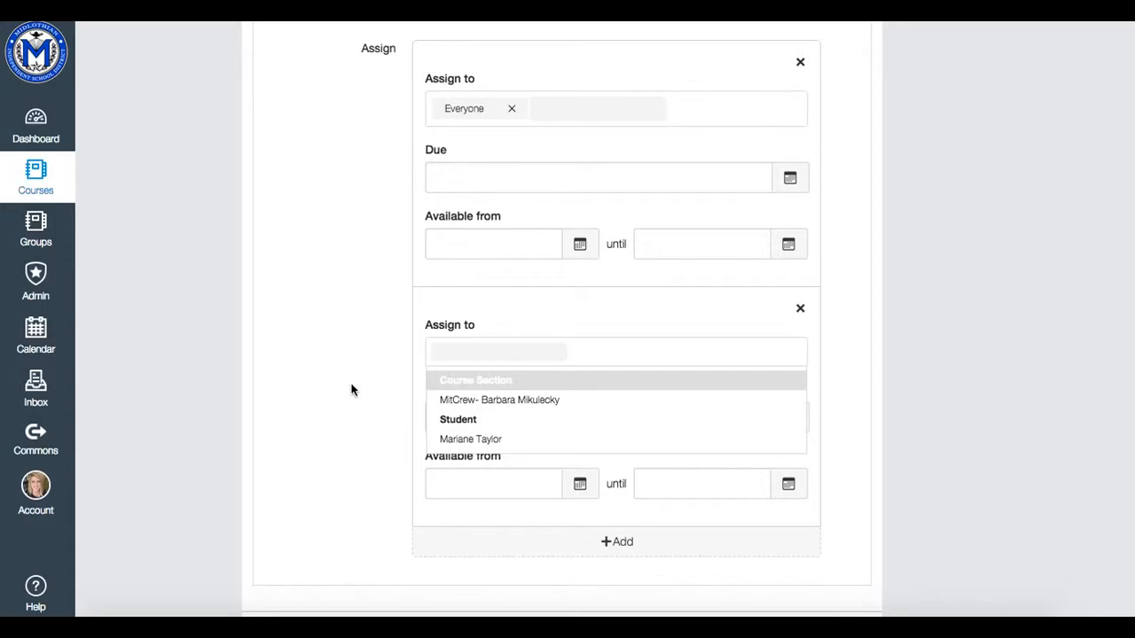
pyautogui.scroll(-1, 329, 404)
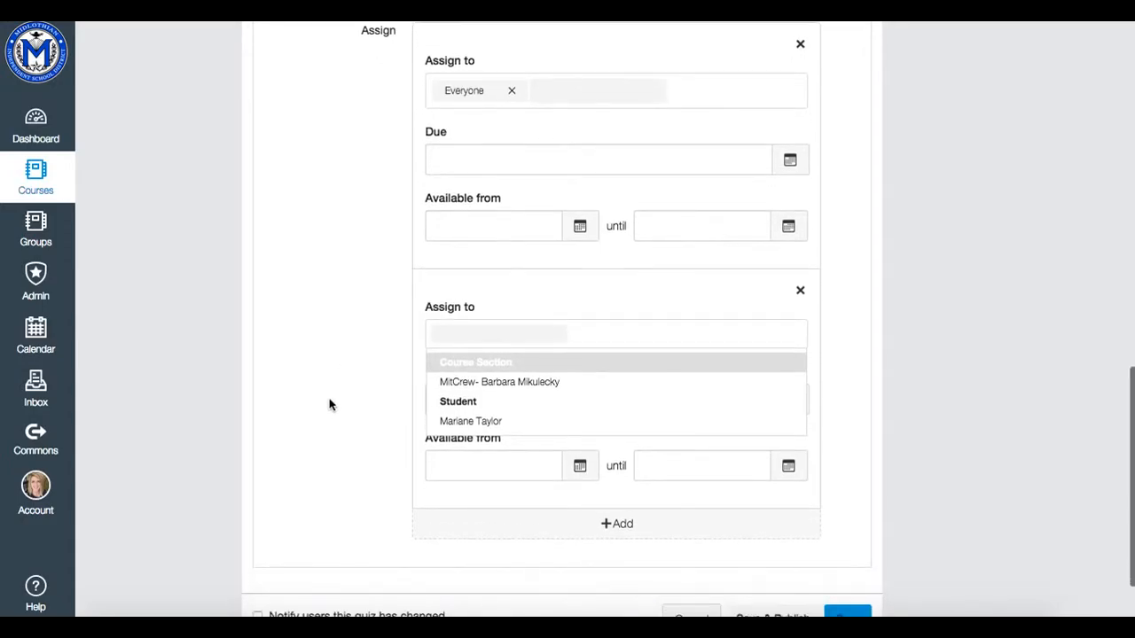
pyautogui.scroll(-1, 369, 310)
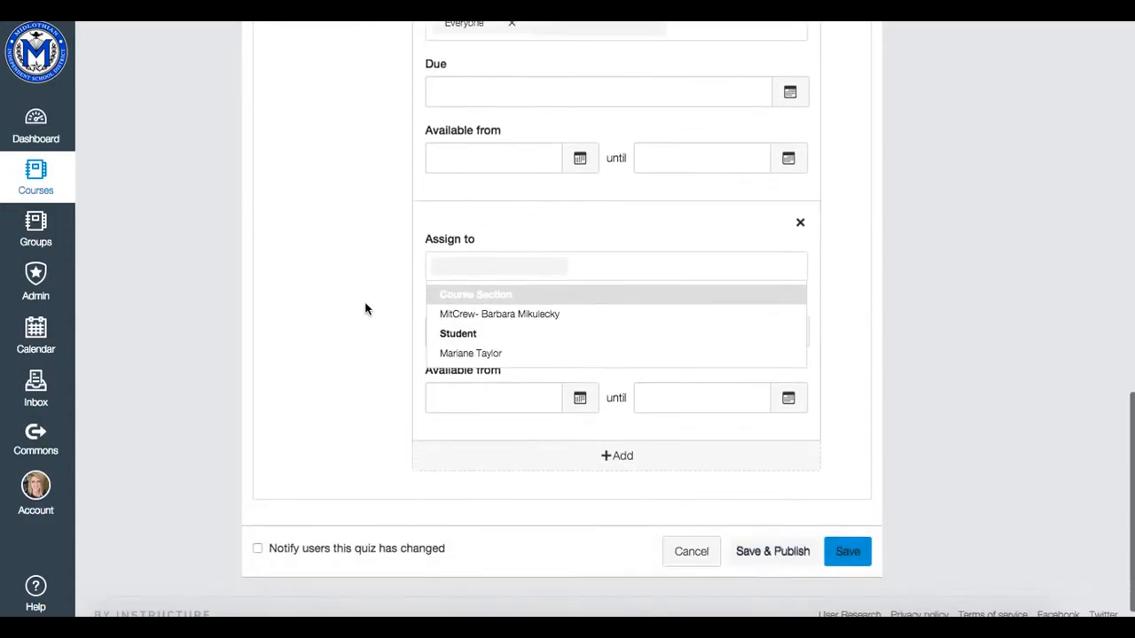
pyautogui.click(800, 218)
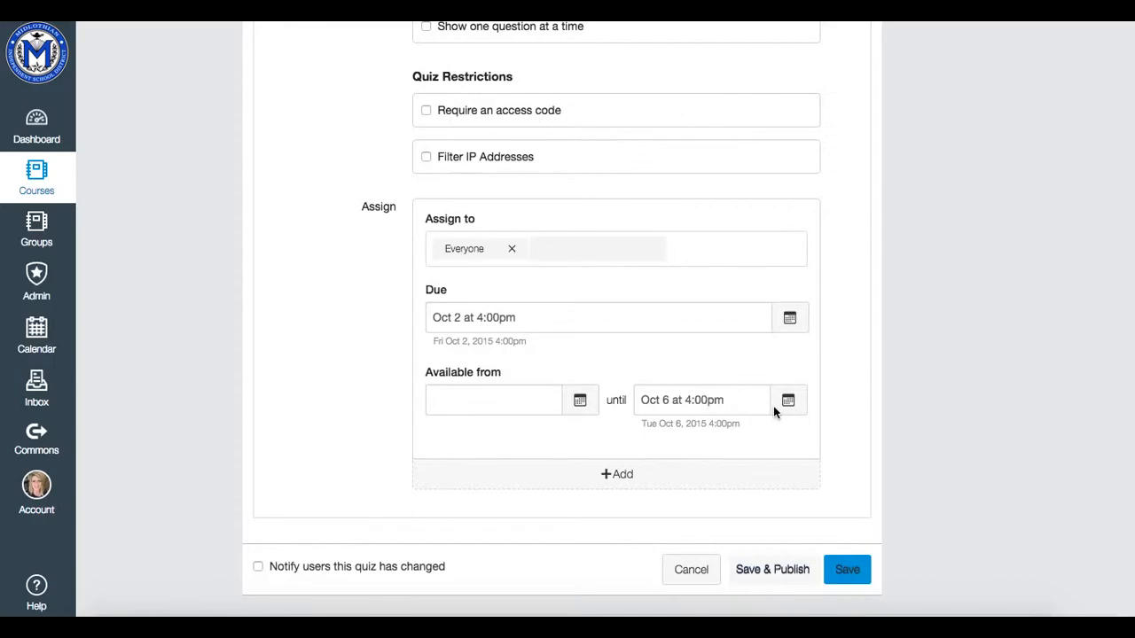
# - Clear the quiz's due date and availability end date, and save the quiz without publishing it
pyautogui.tripleClick(691, 400)
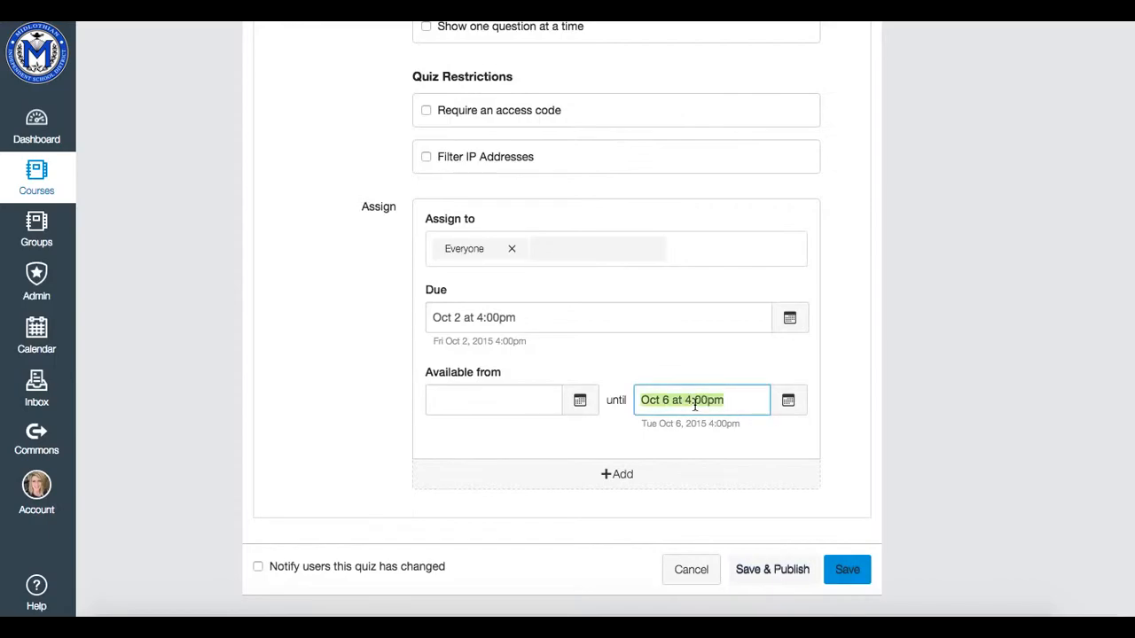
pyautogui.press('BackSpace')
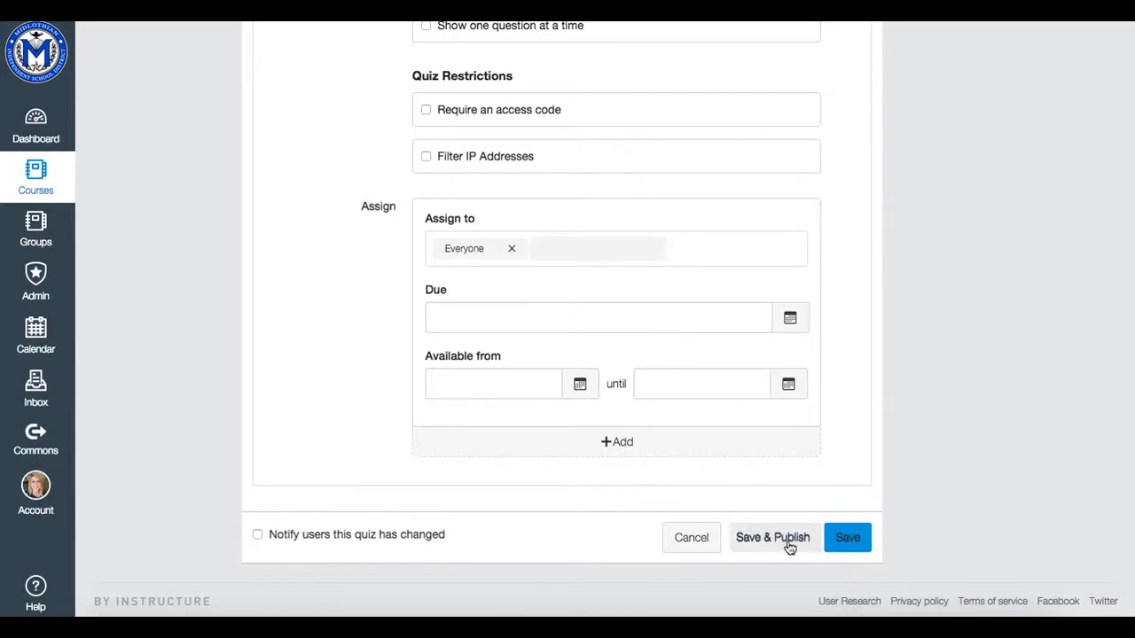
pyautogui.click(844, 543)
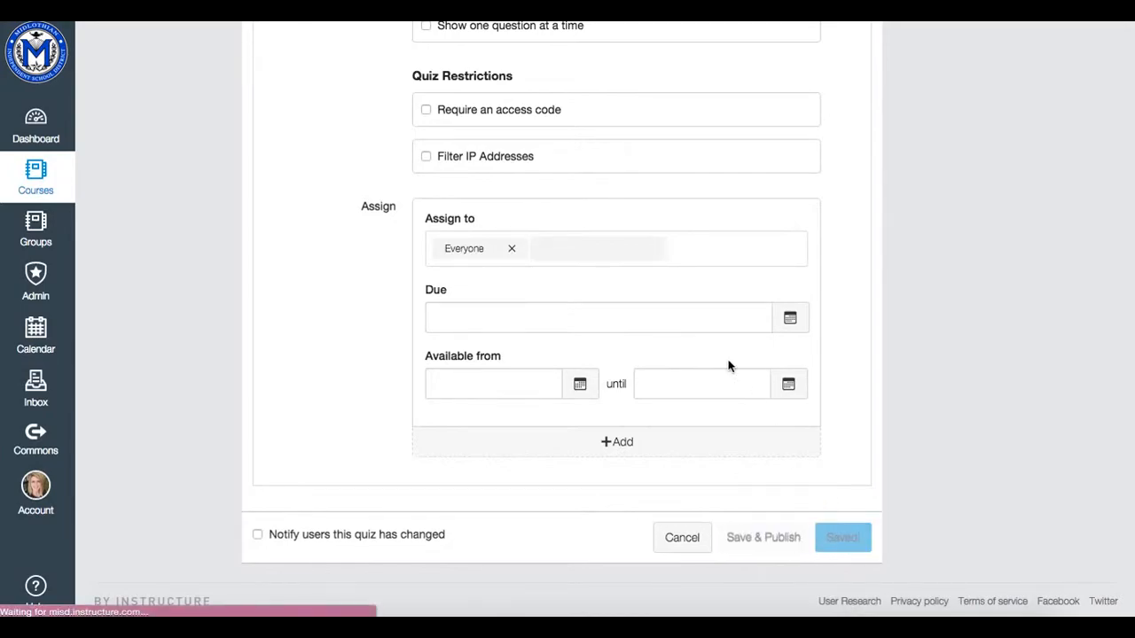